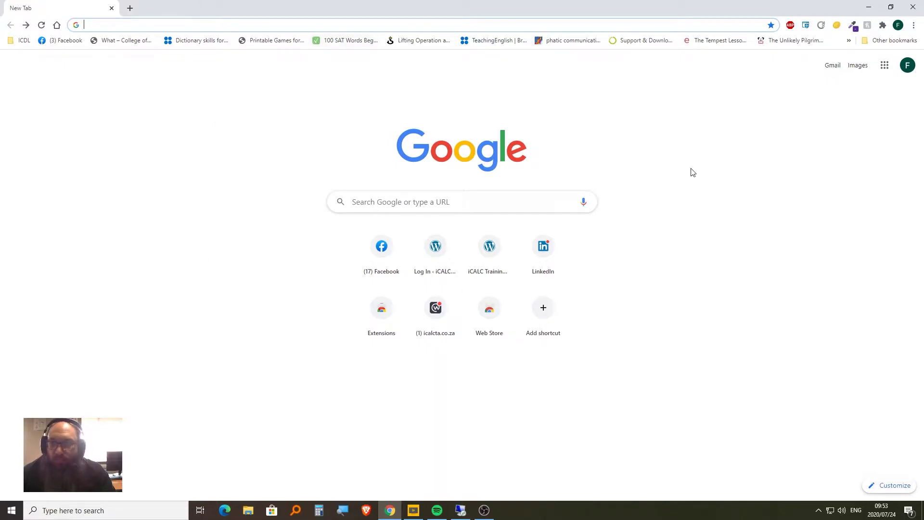
# Launch Google Docs from the Google apps grid
pyautogui.click(884, 66)
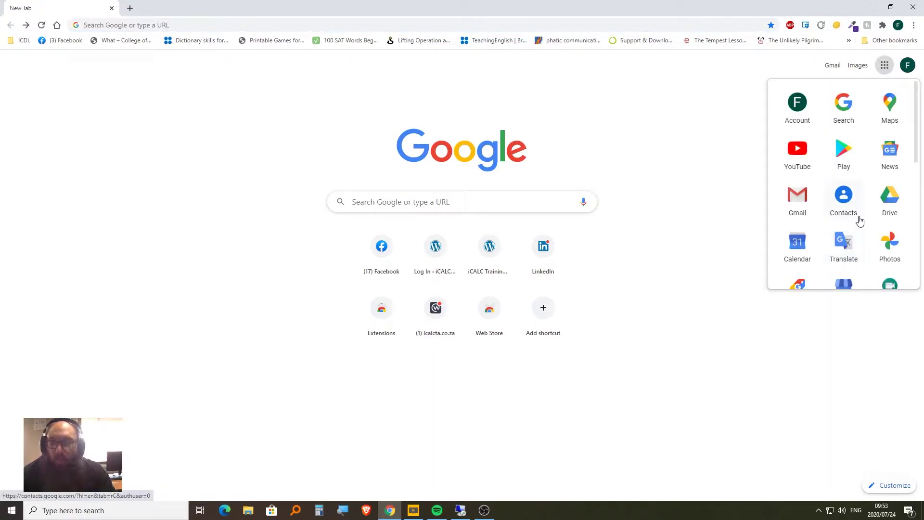
pyautogui.scroll(-2, 861, 219)
pyautogui.click(862, 219)
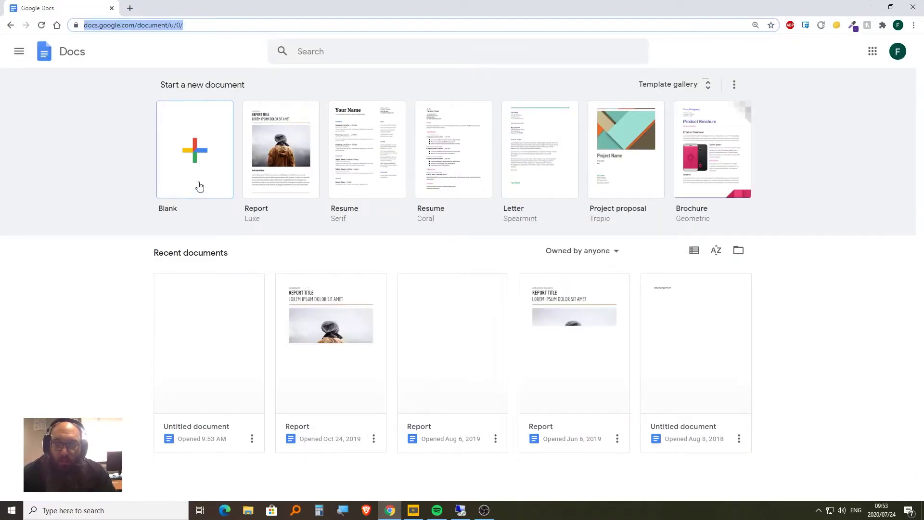
# Create a new blank document and show the Tools menu
pyautogui.click(200, 180)
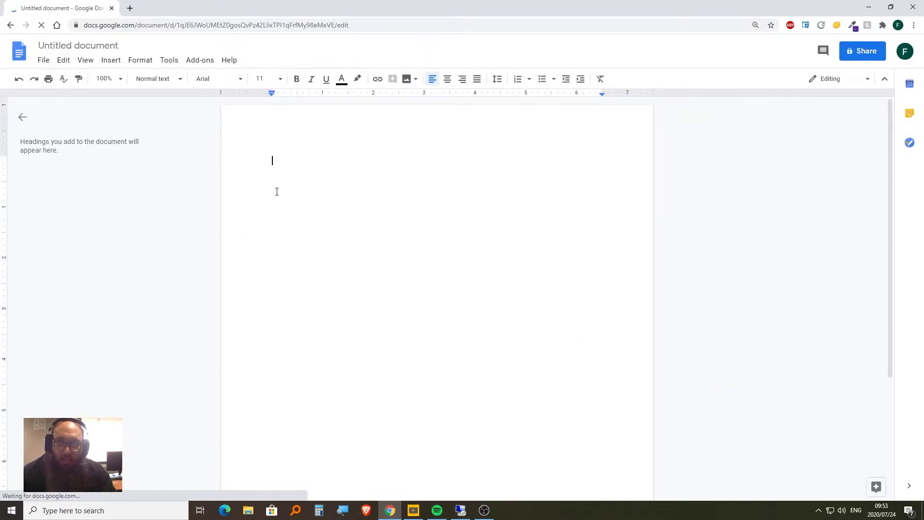
pyautogui.click(169, 62)
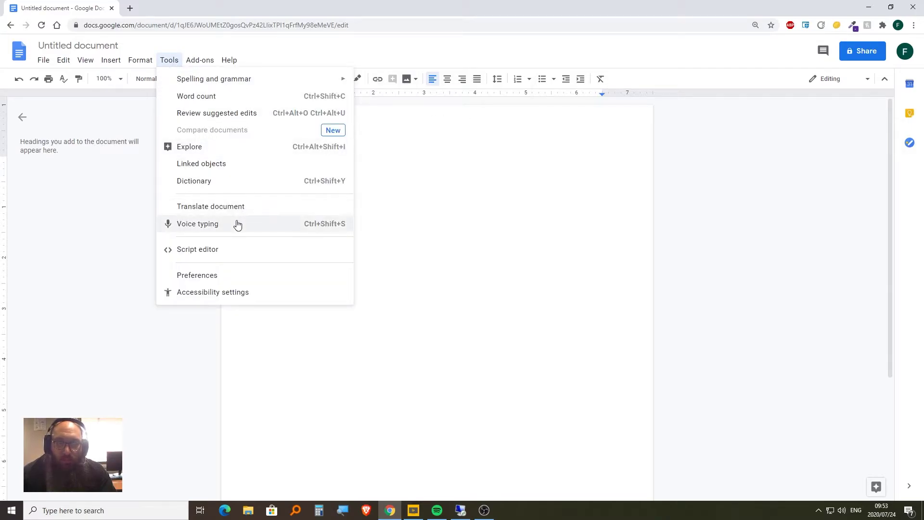
# Turn on voice typing, keeping the dictation language as English (US)
pyautogui.click(280, 225)
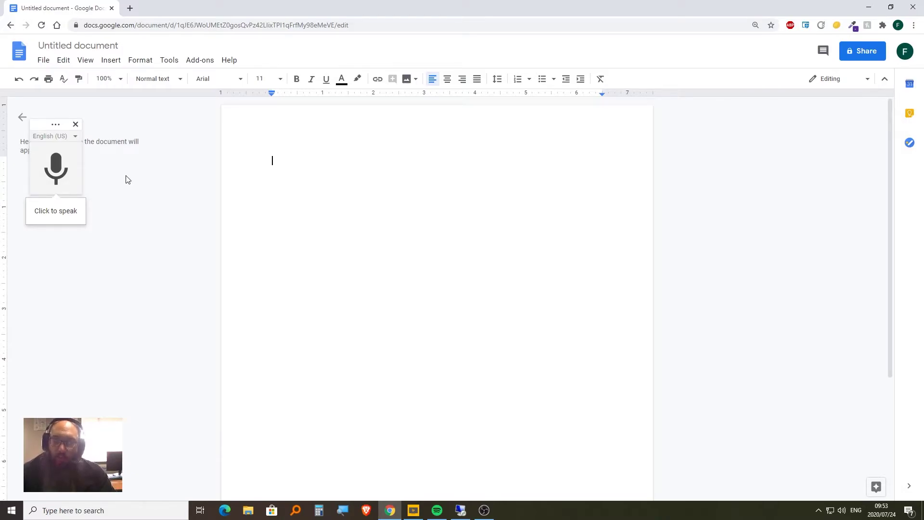
pyautogui.click(72, 137)
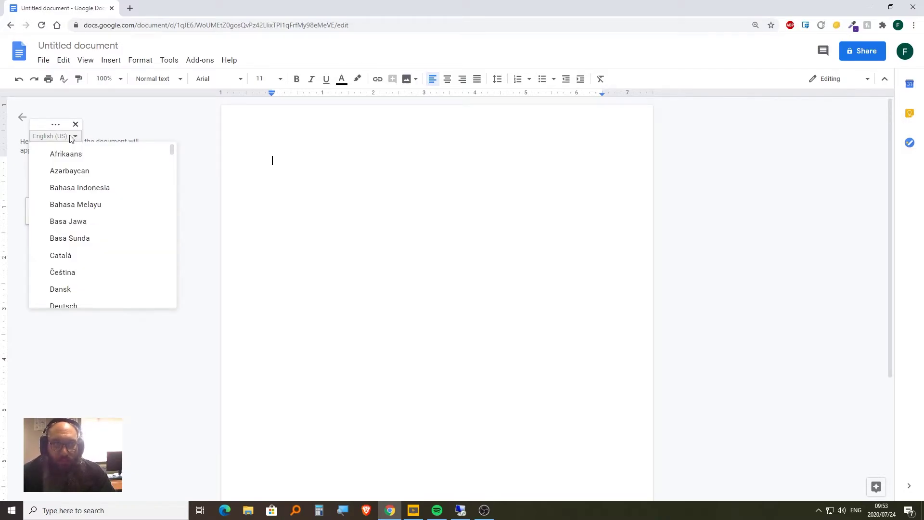
pyautogui.click(71, 138)
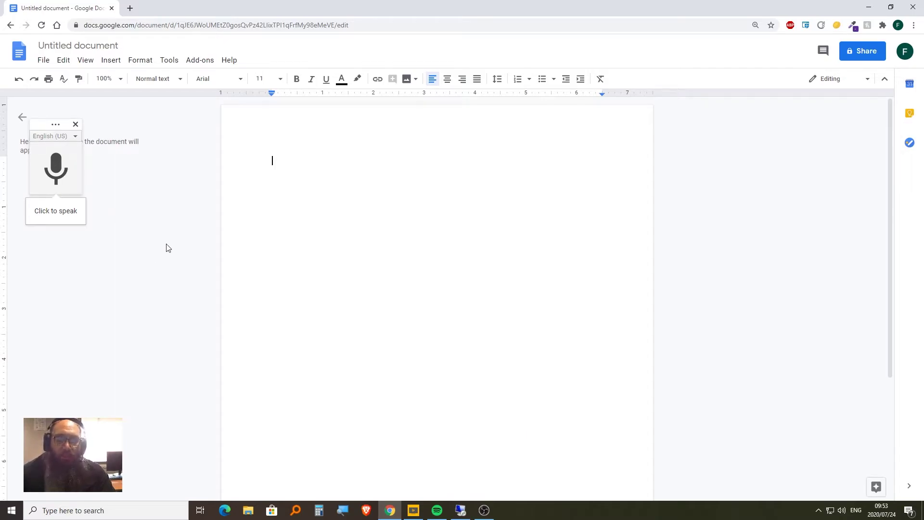
# Activate the red microphone, dictate the paragraph, and begin a new line
pyautogui.click(56, 170)
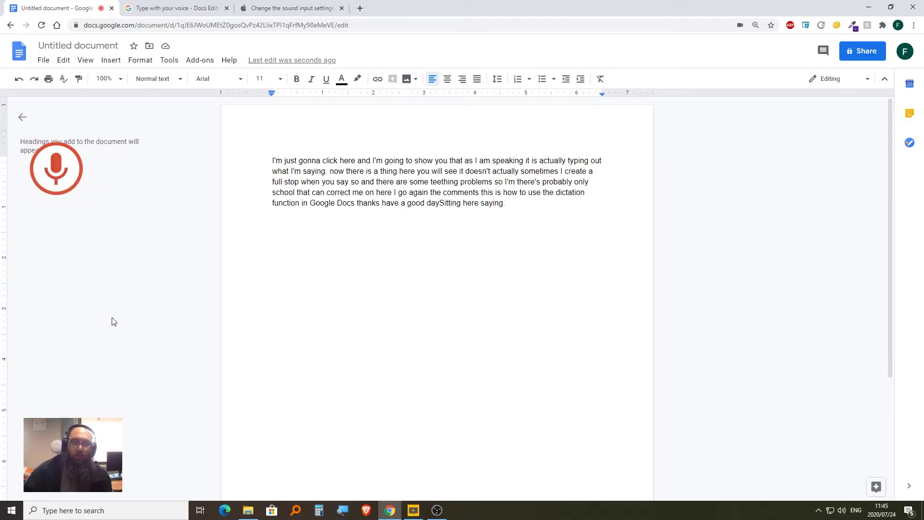
pyautogui.press('Return')
pyautogui.press('Return')
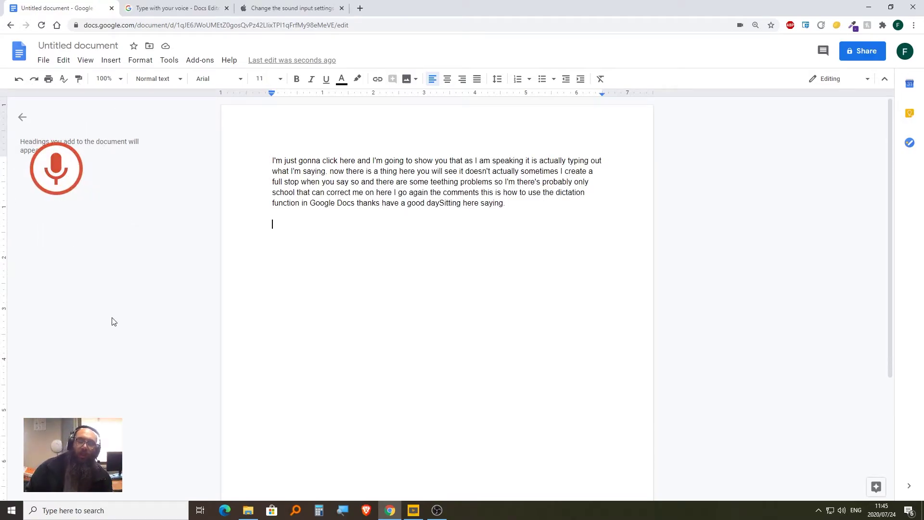
pyautogui.hotkey('ctrl', 'shift', 's')
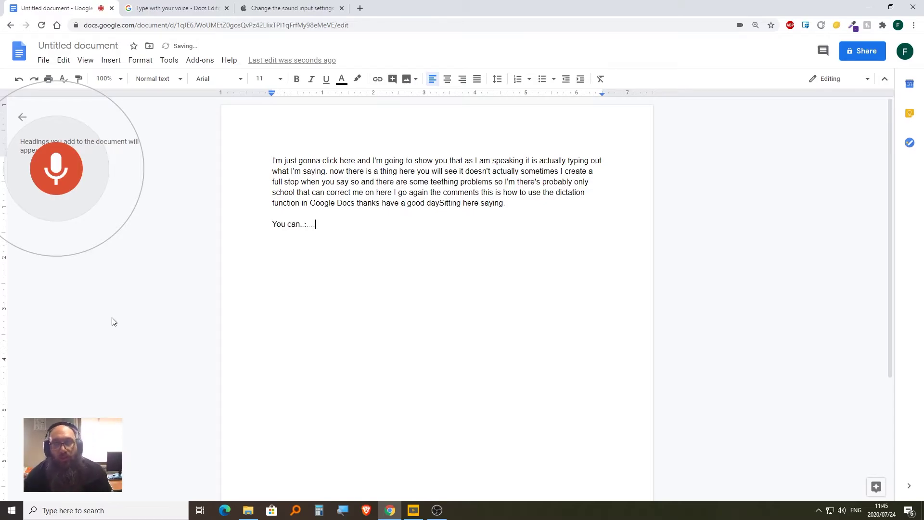